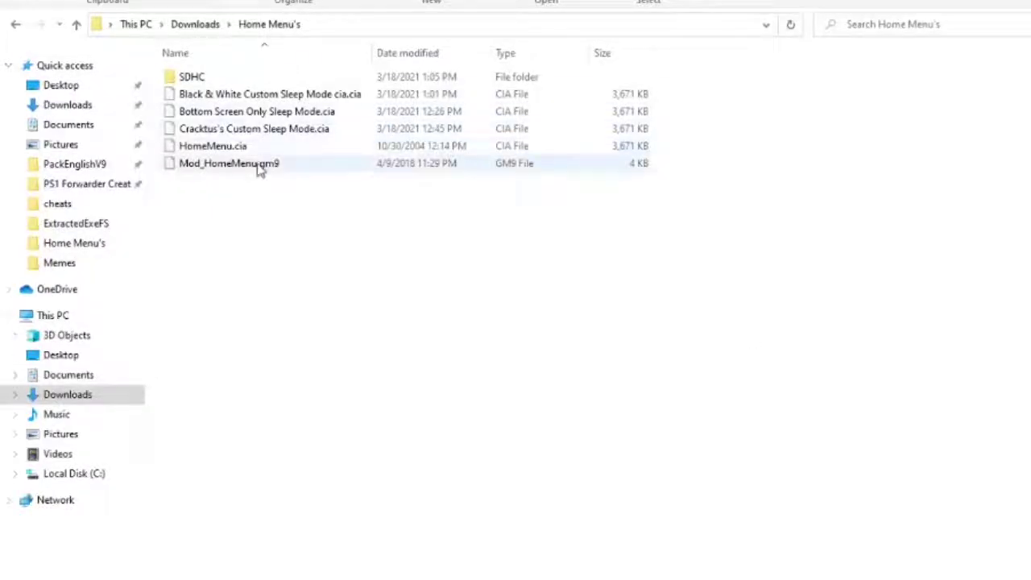
Select Mod_HomeMenu.gm9 in the folder, leaving the sleep mode CIA names unchanged.
{"action": "left_click", "coordinate": [259, 170]}
{"action": "left_click_drag", "start_coordinate": [224, 172], "coordinate": [314, 213]}
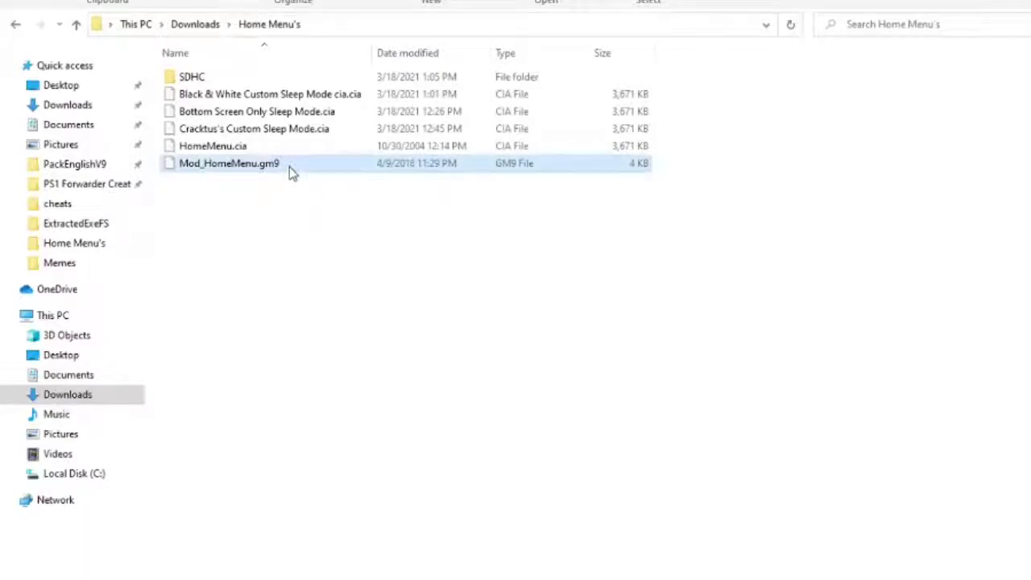
{"action": "mouse_move", "coordinate": [272, 171]}
{"action": "left_mouse_down"}
{"action": "mouse_move", "coordinate": [260, 207]}
{"action": "mouse_move", "coordinate": [281, 156]}
{"action": "left_mouse_up"}
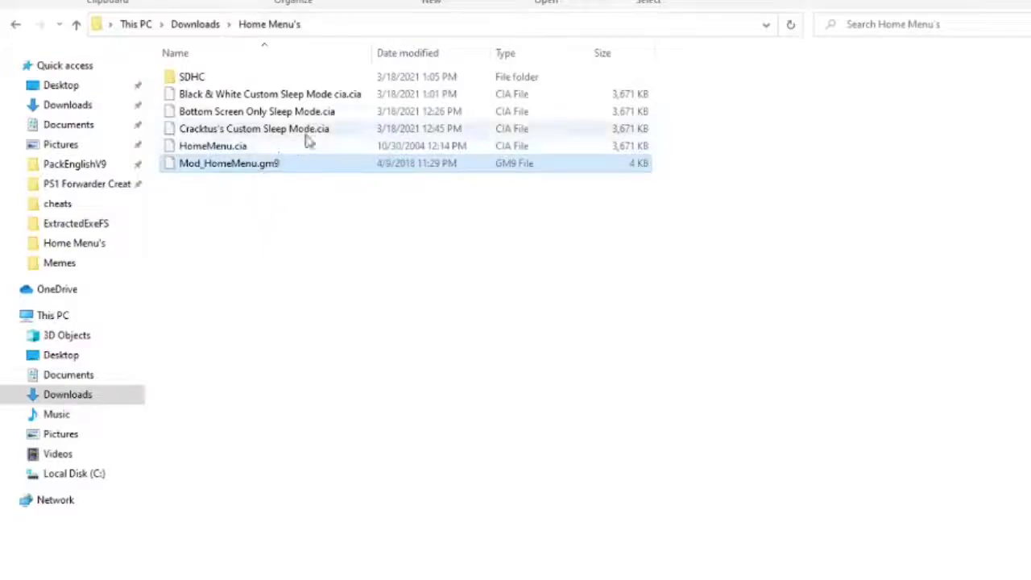
{"action": "left_click", "coordinate": [306, 137]}
{"action": "left_click", "coordinate": [328, 113]}
{"action": "left_click", "coordinate": [328, 111]}
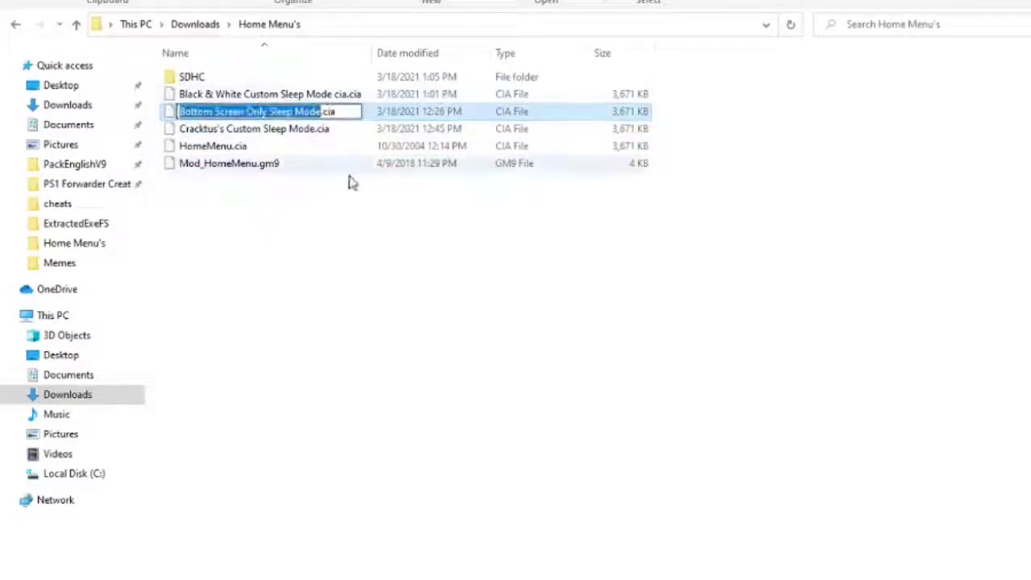
{"action": "left_click", "coordinate": [350, 182]}
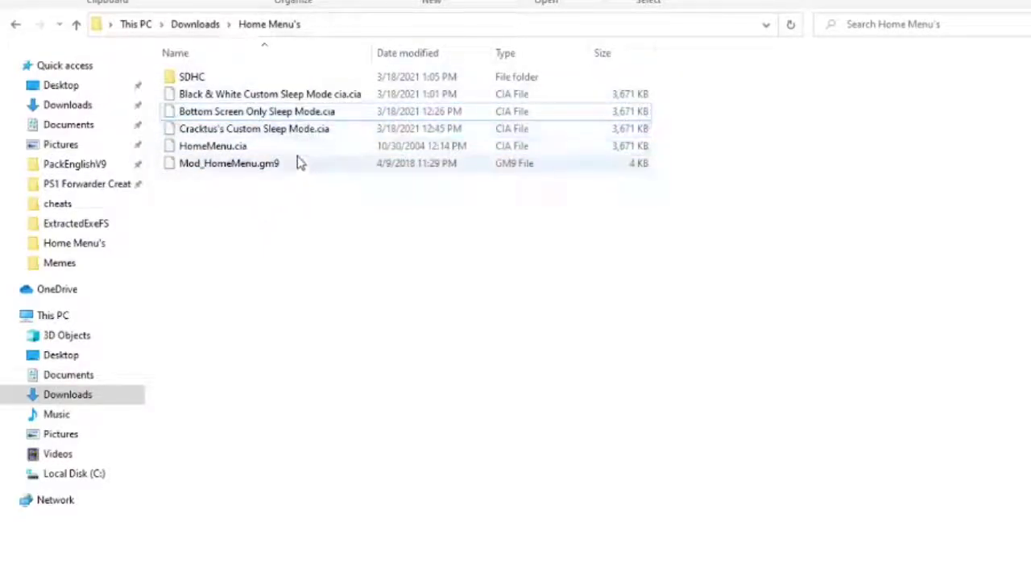
{"action": "left_click", "coordinate": [274, 164]}
Copy Mod_HomeMenu.gm9 to the clipboard.
{"action": "right_click", "coordinate": [253, 165]}
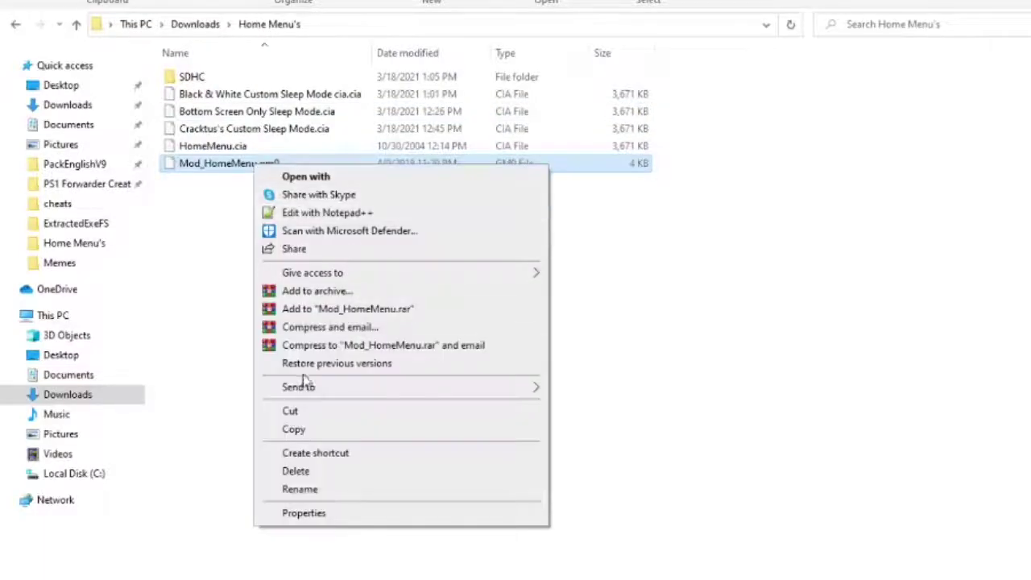
{"action": "left_click", "coordinate": [292, 410]}
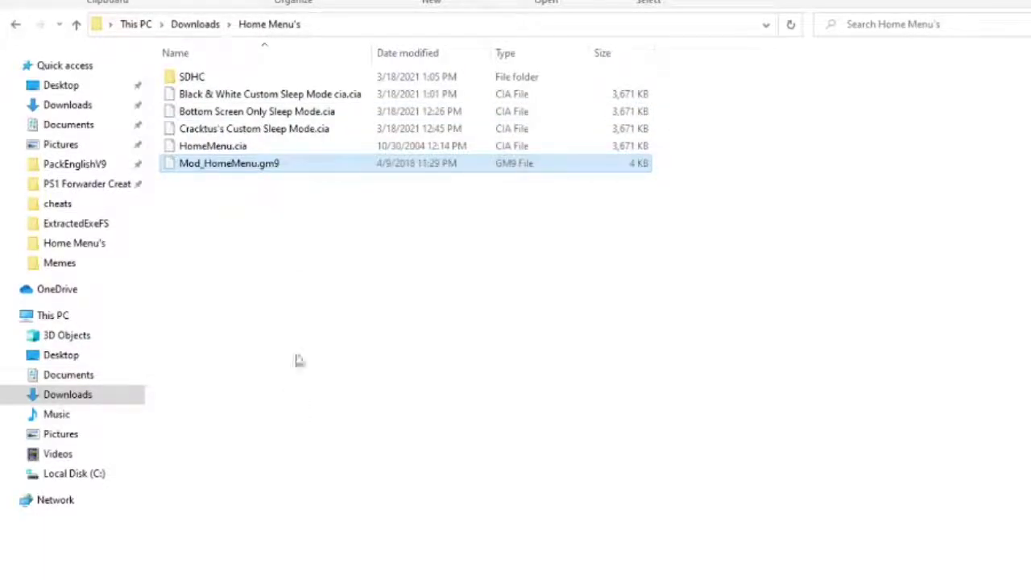
{"action": "right_click", "coordinate": [272, 169]}
{"action": "left_click", "coordinate": [311, 432]}
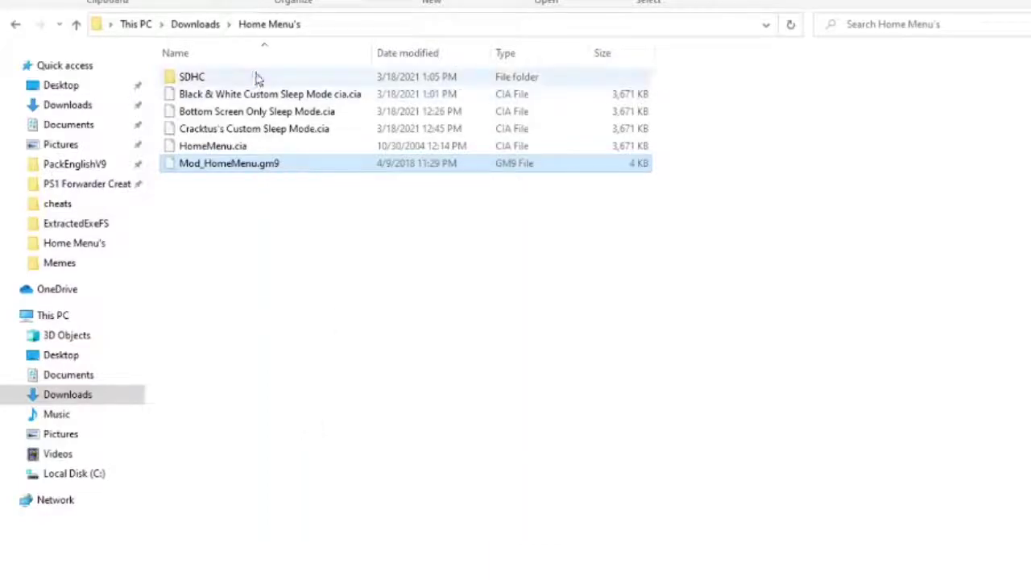
Paste Mod_HomeMenu.gm9 into the empty SDHC\gm9\scripts folder.
{"action": "double_click", "coordinate": [257, 78]}
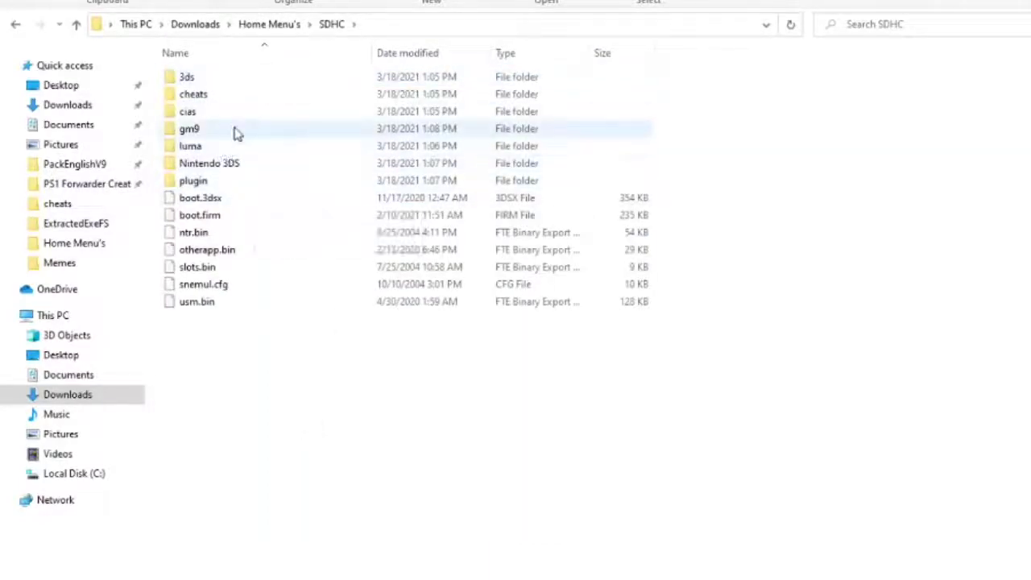
{"action": "double_click", "coordinate": [223, 132]}
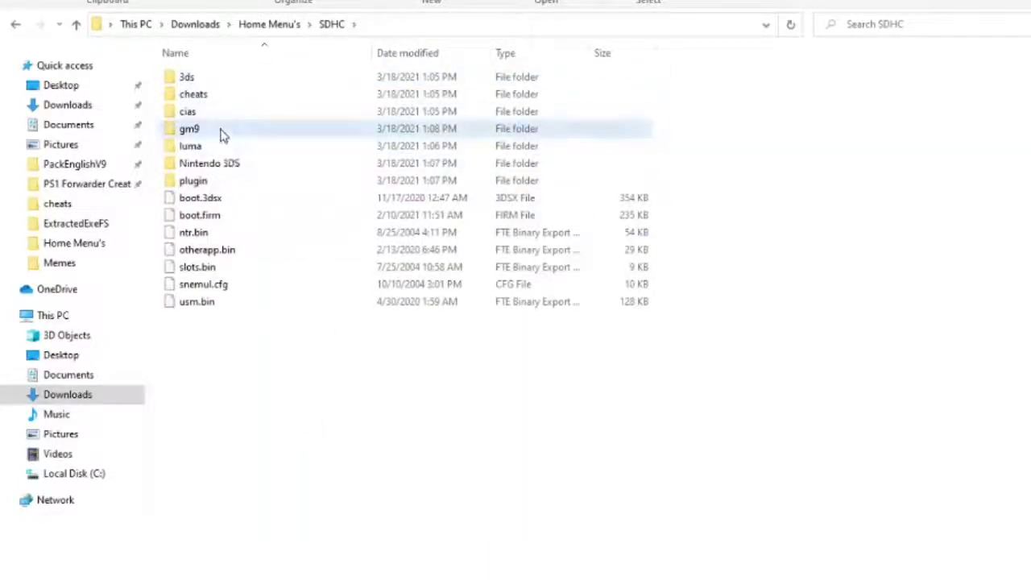
{"action": "double_click", "coordinate": [233, 118]}
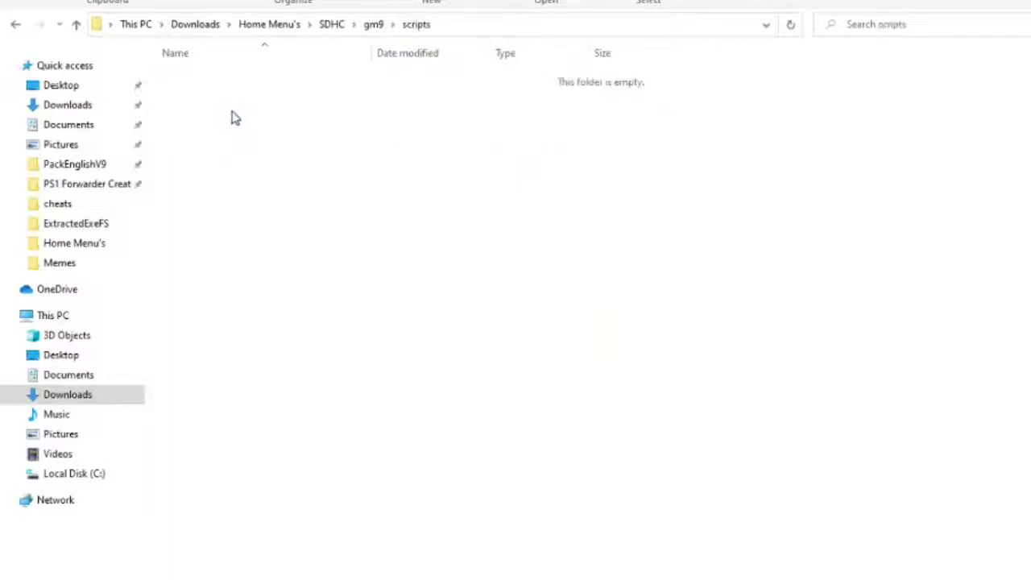
{"action": "right_click", "coordinate": [283, 179]}
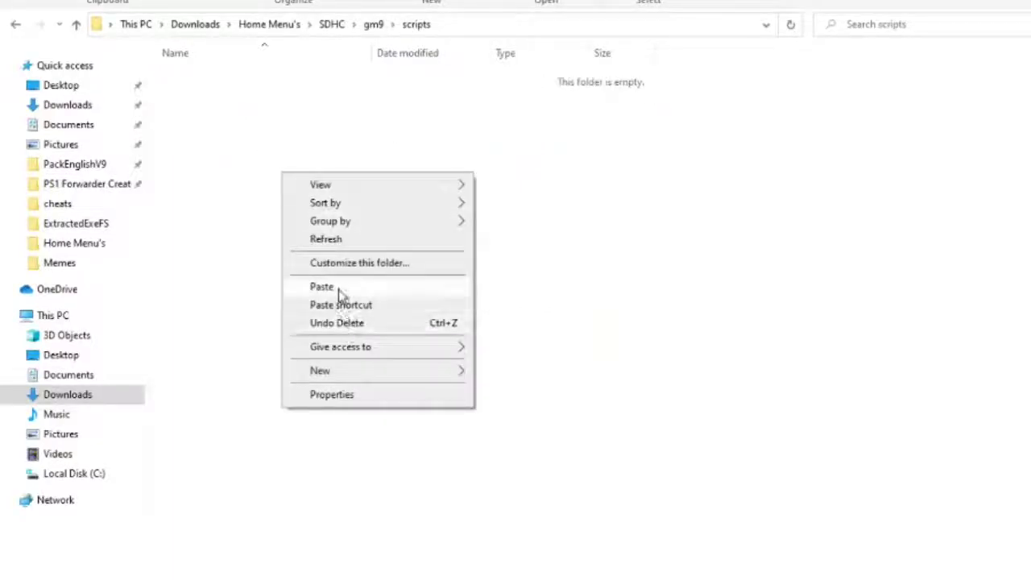
{"action": "left_click", "coordinate": [341, 288]}
{"action": "left_click_drag", "start_coordinate": [249, 130], "coordinate": [254, 163]}
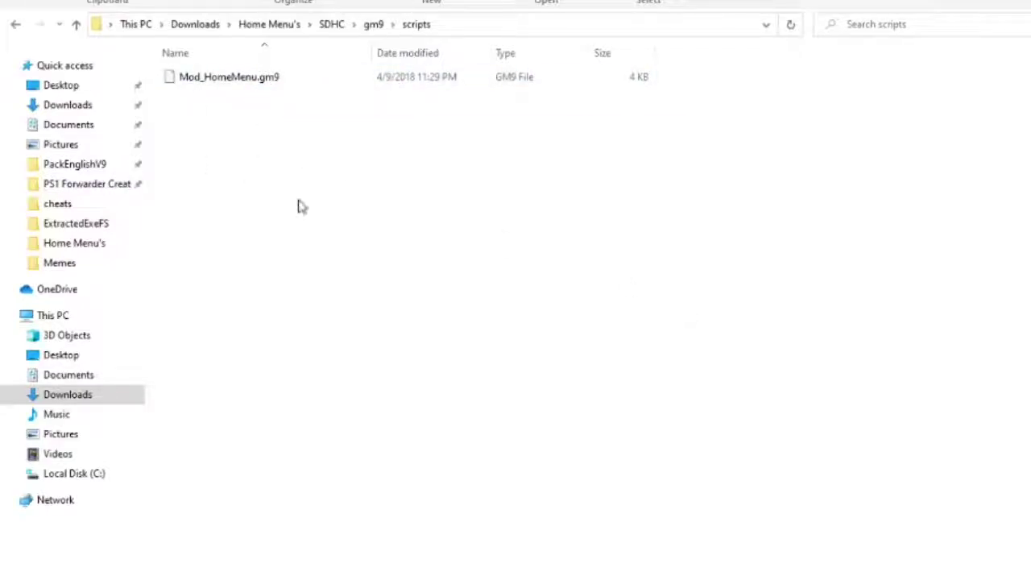
{"action": "left_click", "coordinate": [375, 25]}
Return to the Home Menu's folder and look over its CIA files.
{"action": "double_click", "coordinate": [266, 118]}
{"action": "left_click", "coordinate": [345, 24]}
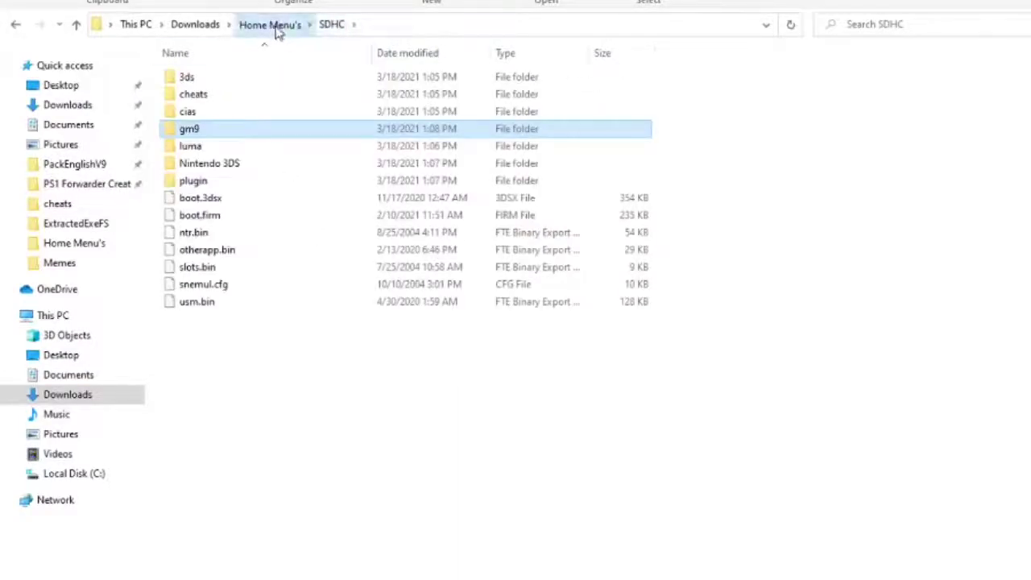
{"action": "left_click", "coordinate": [274, 26]}
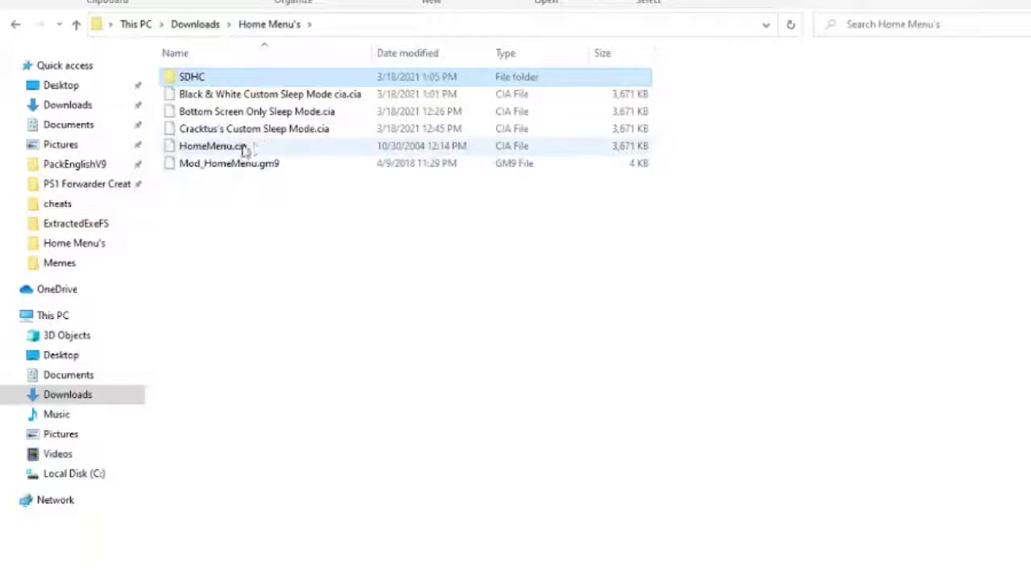
{"action": "left_click", "coordinate": [209, 149]}
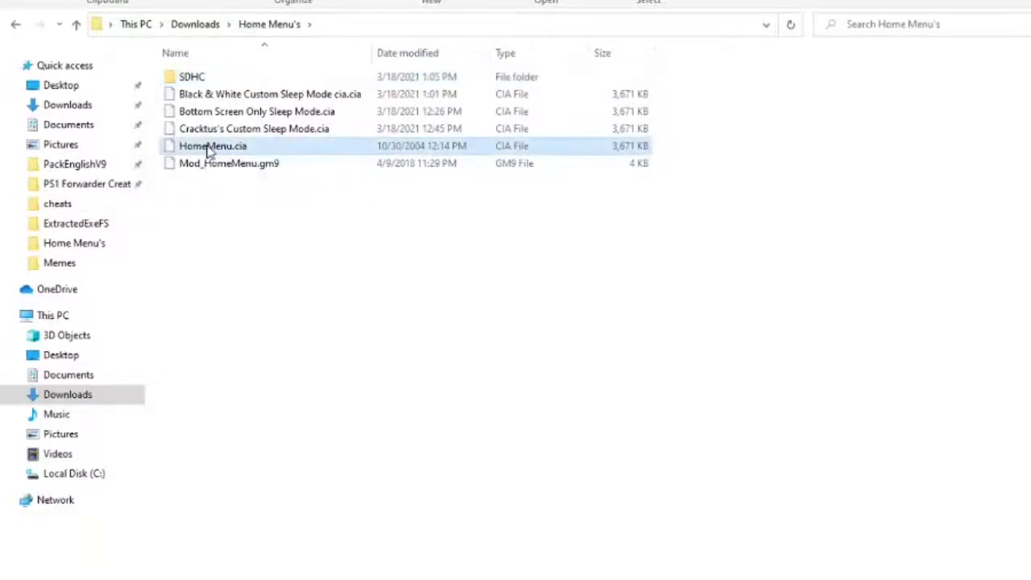
{"action": "left_click", "coordinate": [275, 134]}
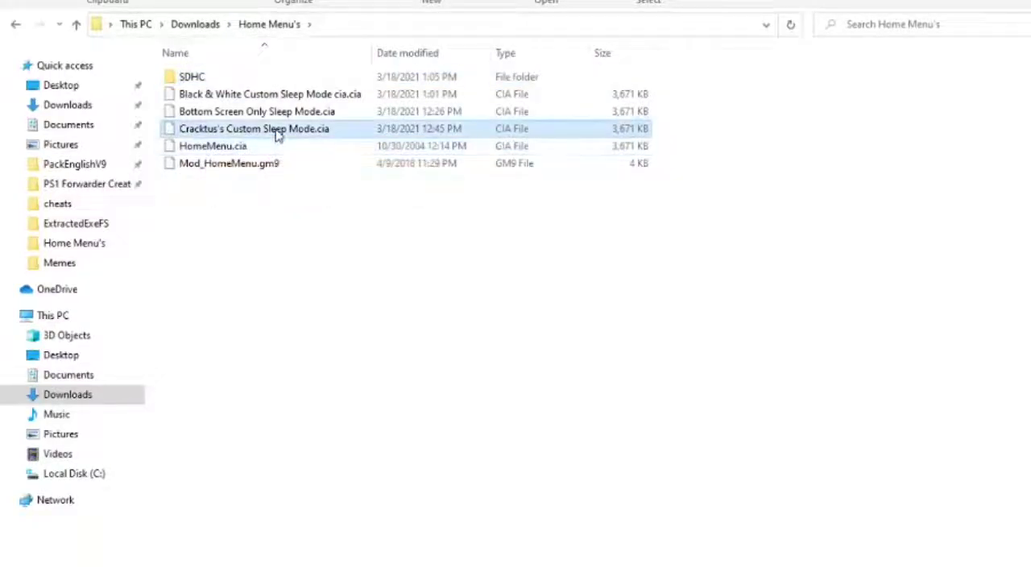
{"action": "left_click", "coordinate": [285, 112]}
{"action": "left_click", "coordinate": [266, 131]}
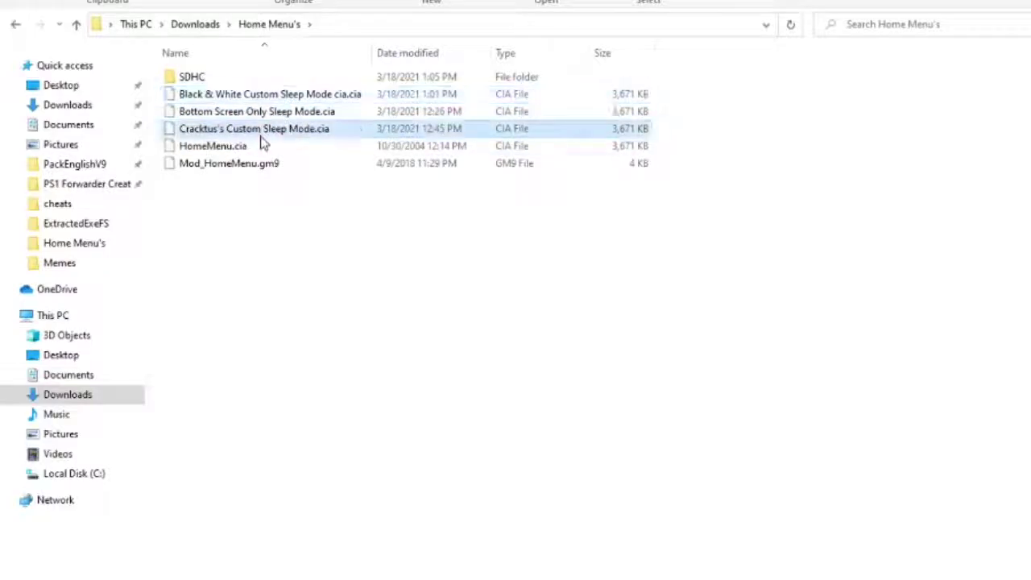
{"action": "left_click", "coordinate": [288, 96]}
{"action": "left_click", "coordinate": [252, 145]}
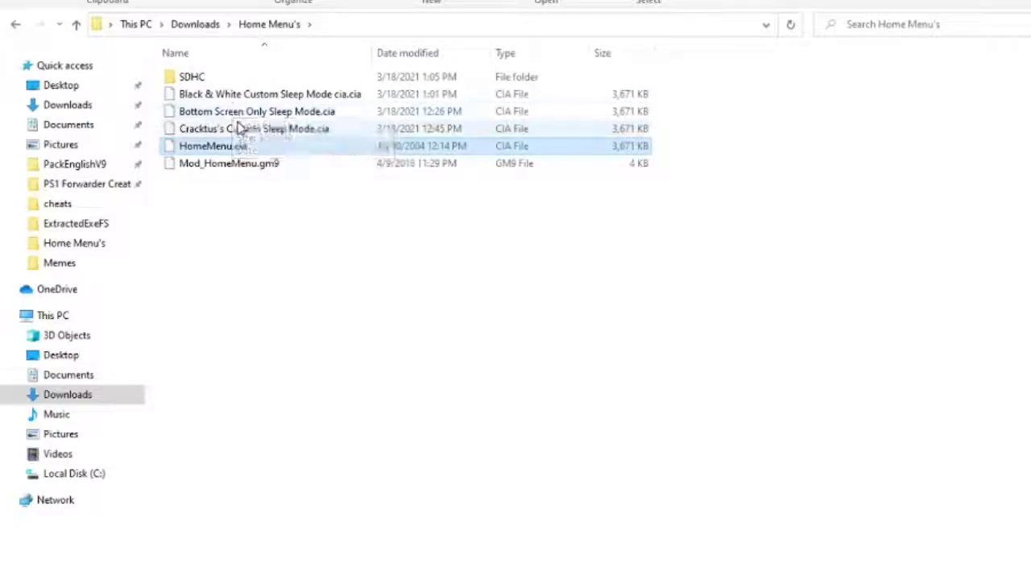
Select HomeMenu.cia and Bottom Screen Only Sleep Mode.cia together and copy them.
{"action": "left_click", "coordinate": [246, 115], "text": "ctrl"}
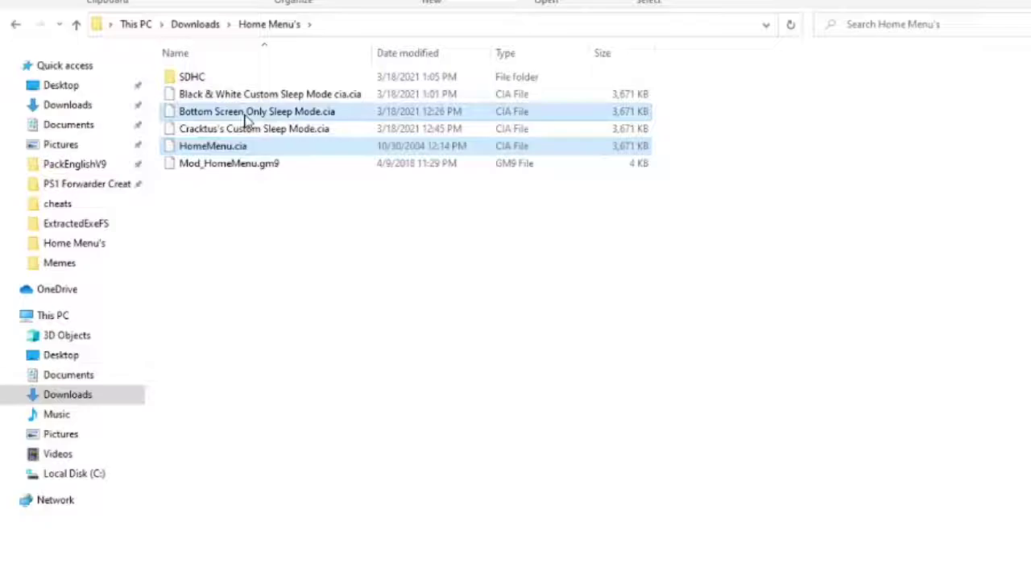
{"action": "left_click", "coordinate": [246, 116]}
{"action": "right_click", "coordinate": [245, 115]}
{"action": "left_click", "coordinate": [196, 196]}
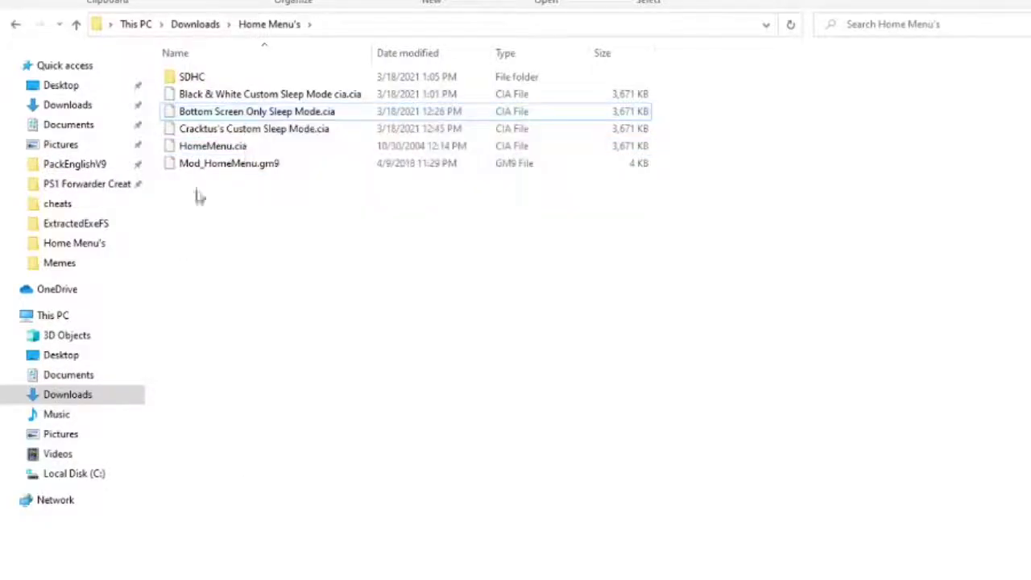
{"action": "left_click", "coordinate": [210, 147]}
{"action": "left_click", "coordinate": [219, 117], "text": "ctrl"}
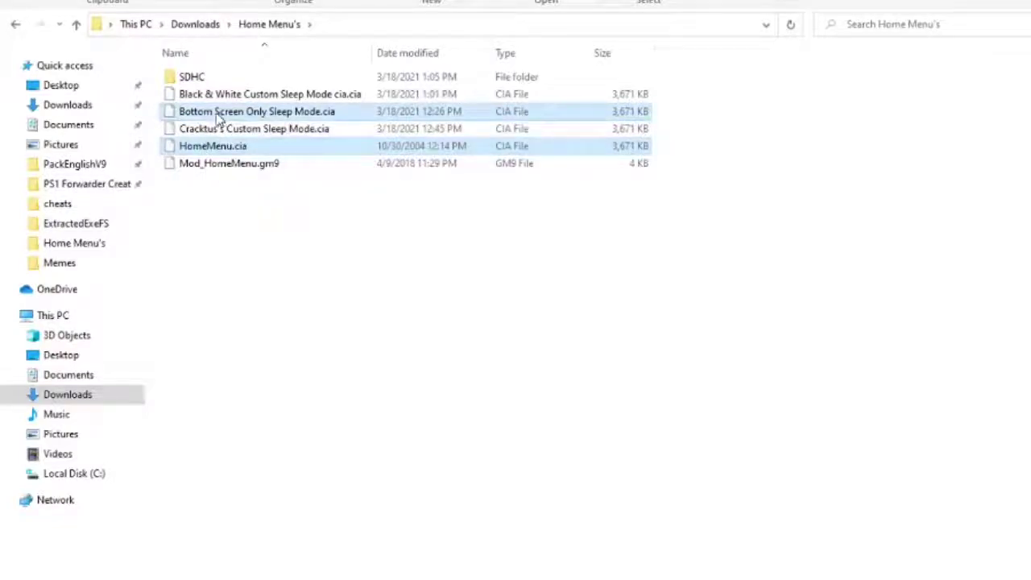
{"action": "right_click", "coordinate": [219, 118]}
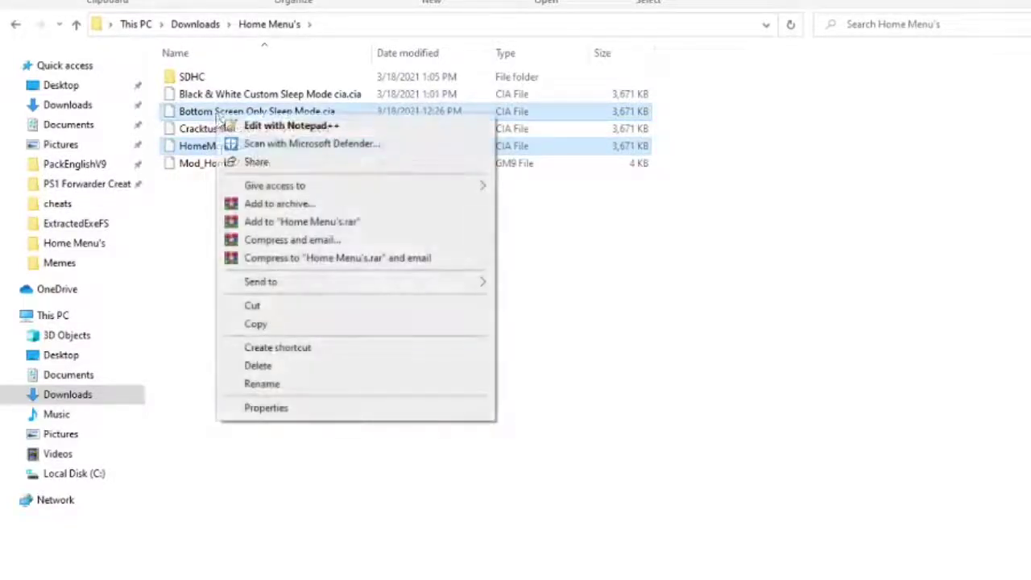
{"action": "left_click", "coordinate": [259, 323]}
Paste the two CIA files into the empty SDHC\gm9\out folder.
{"action": "double_click", "coordinate": [228, 82]}
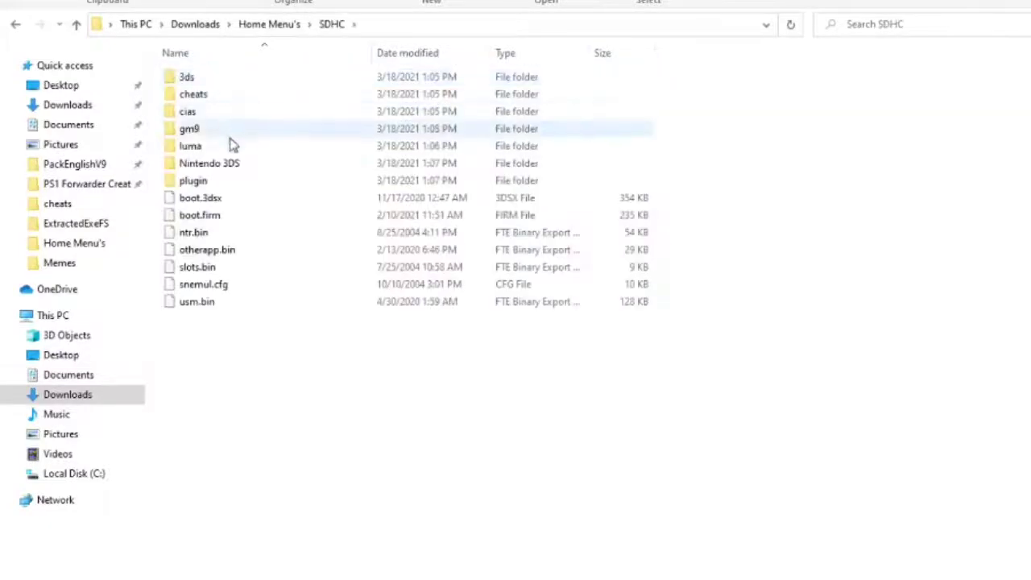
{"action": "double_click", "coordinate": [215, 133]}
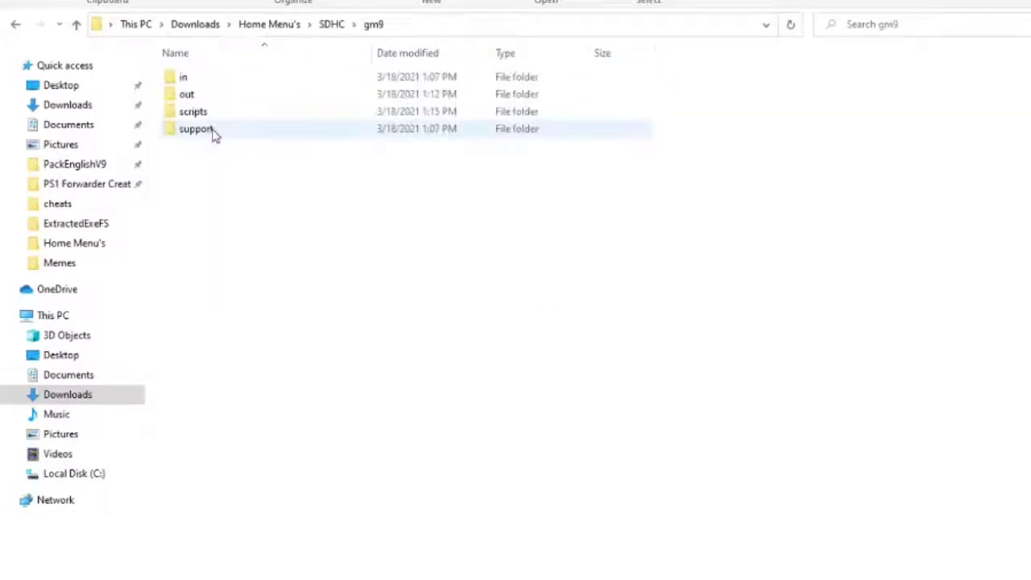
{"action": "double_click", "coordinate": [222, 106]}
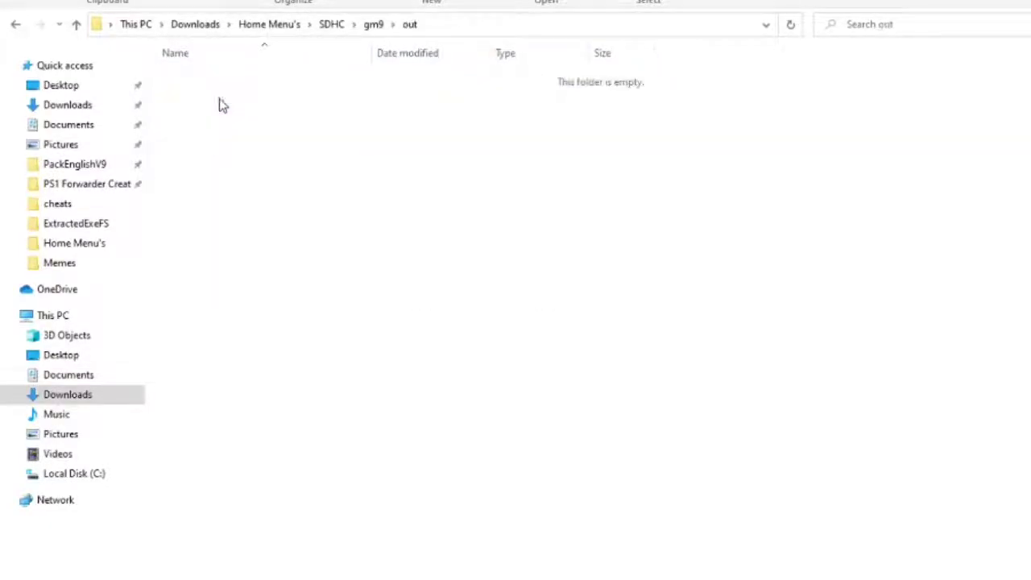
{"action": "right_click", "coordinate": [273, 243]}
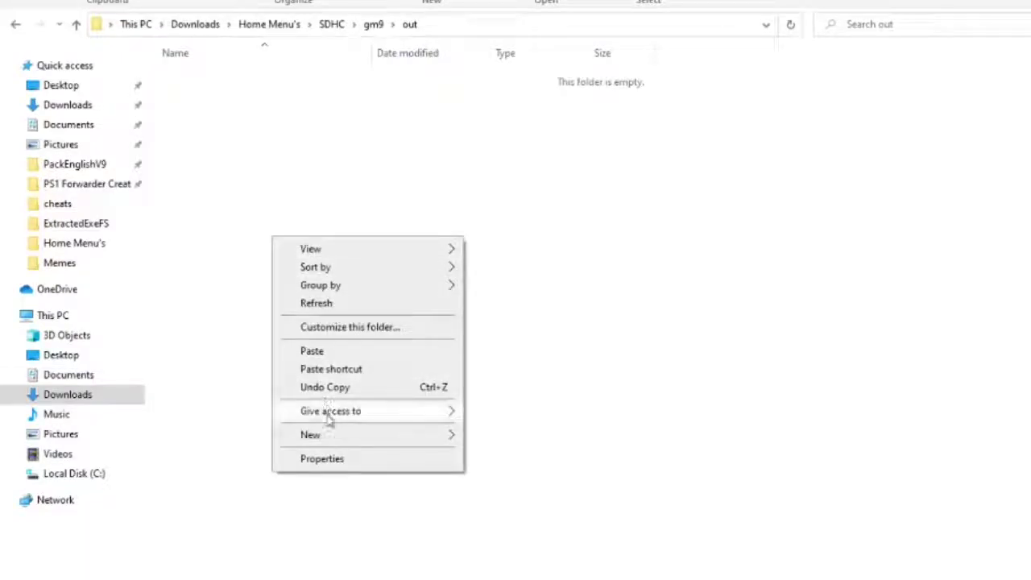
{"action": "left_click", "coordinate": [316, 352]}
{"action": "left_click", "coordinate": [335, 275]}
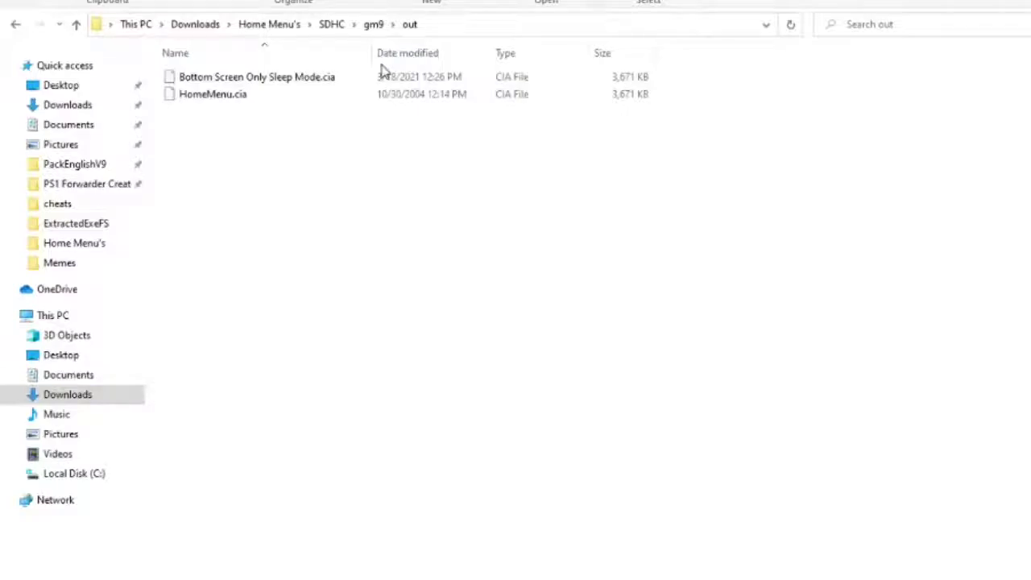
Check that gm9\scripts holds Mod_HomeMenu.gm9 and out holds both CIA files.
{"action": "left_click", "coordinate": [283, 100]}
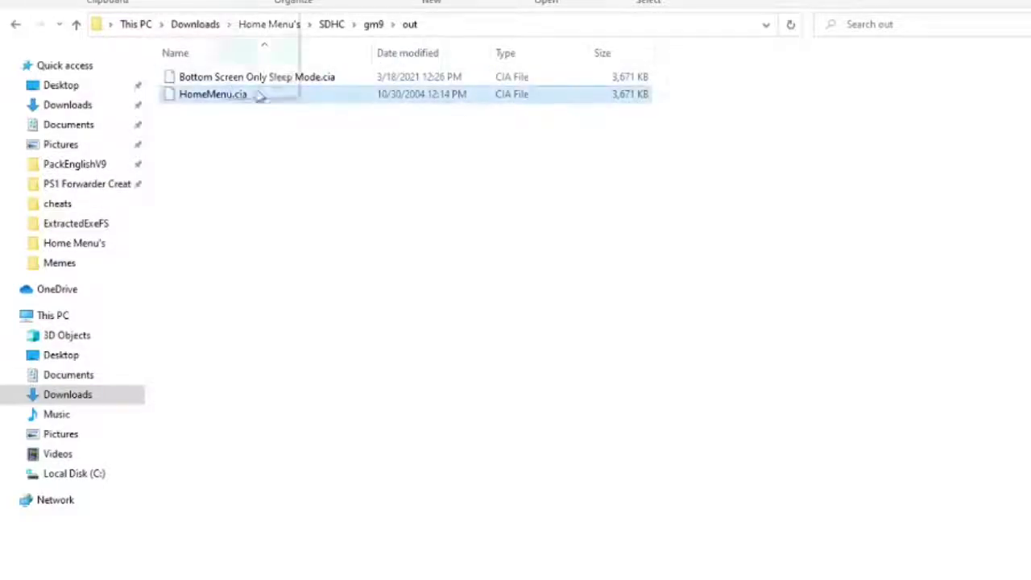
{"action": "left_click_drag", "start_coordinate": [260, 95], "coordinate": [284, 107]}
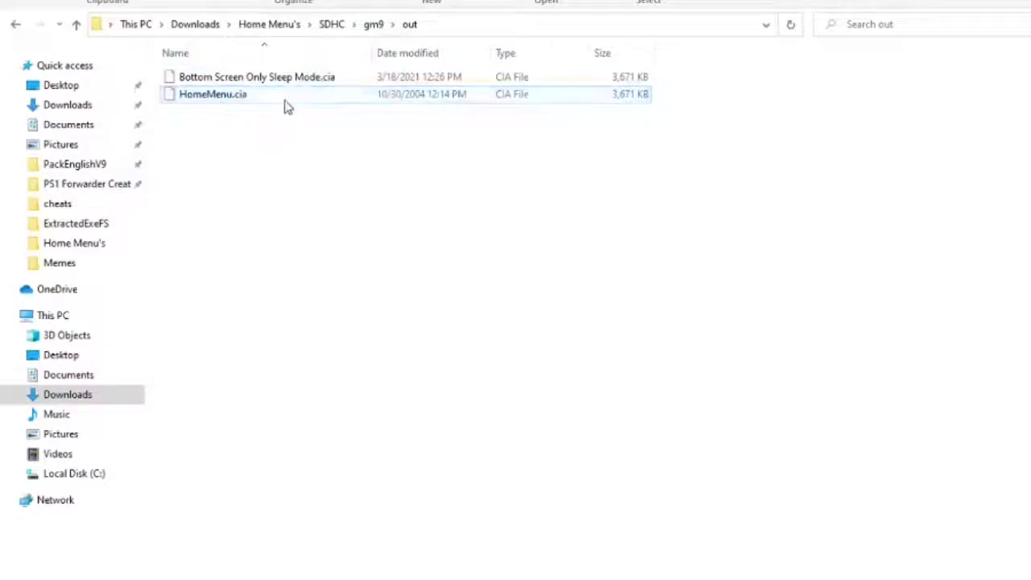
{"action": "left_click", "coordinate": [372, 25]}
{"action": "double_click", "coordinate": [244, 113]}
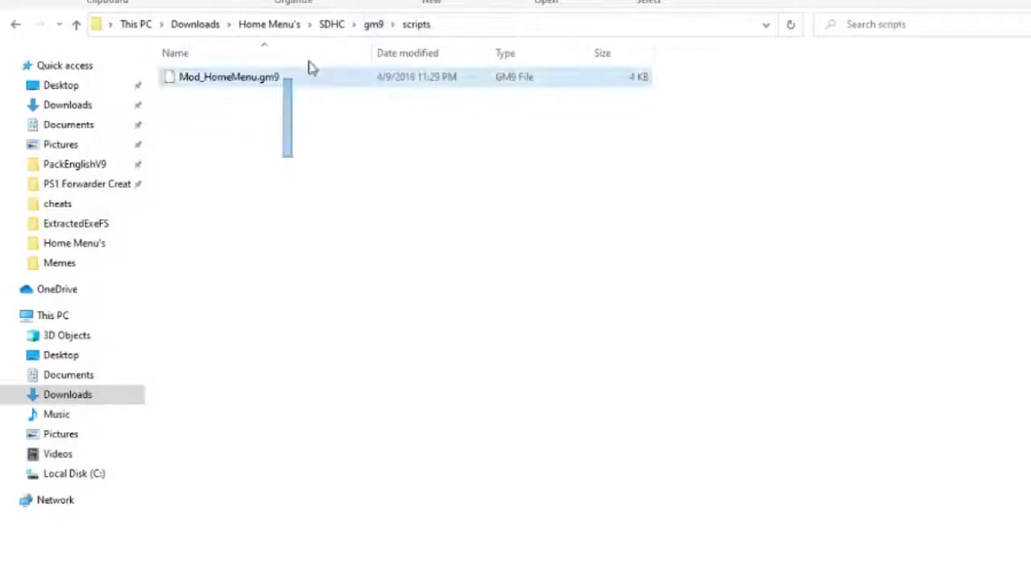
{"action": "left_click", "coordinate": [371, 24]}
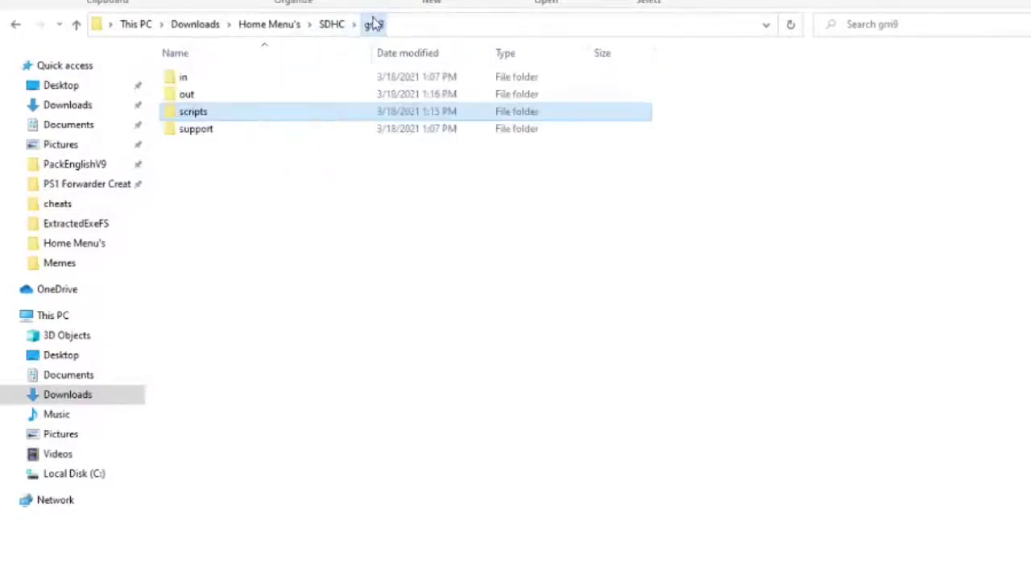
{"action": "double_click", "coordinate": [257, 94]}
{"action": "left_click_drag", "start_coordinate": [393, 93], "coordinate": [354, 77]}
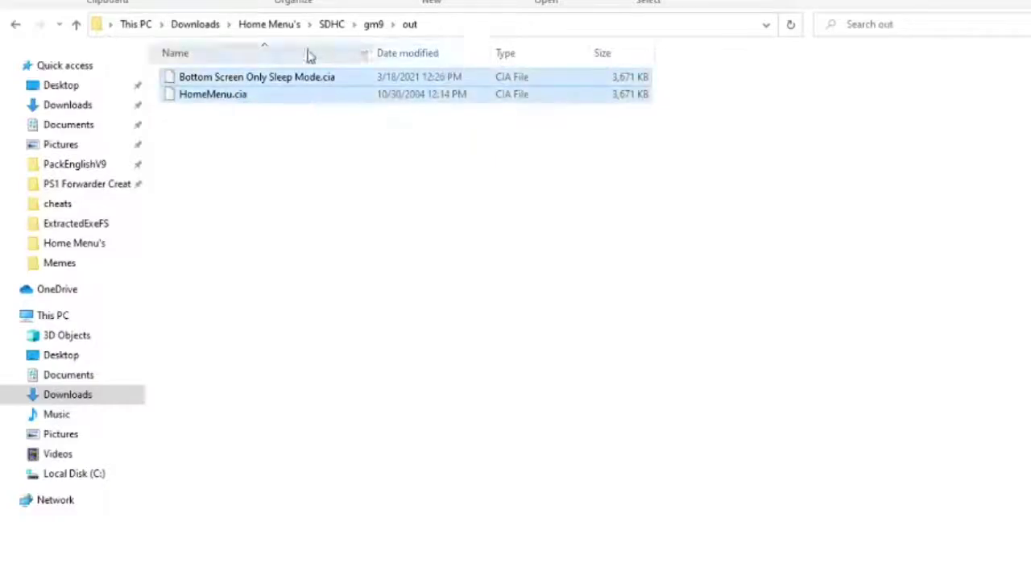
Go back to the Home Menu's folder and bring up the Downloads folder's context menu.
{"action": "left_click", "coordinate": [330, 24]}
{"action": "left_click", "coordinate": [274, 24]}
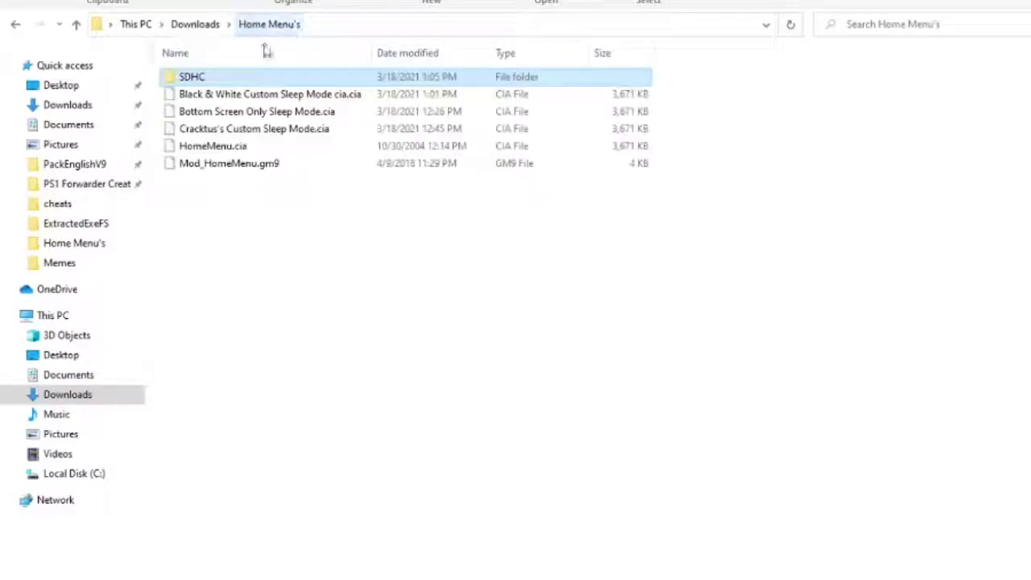
{"action": "left_click", "coordinate": [193, 196]}
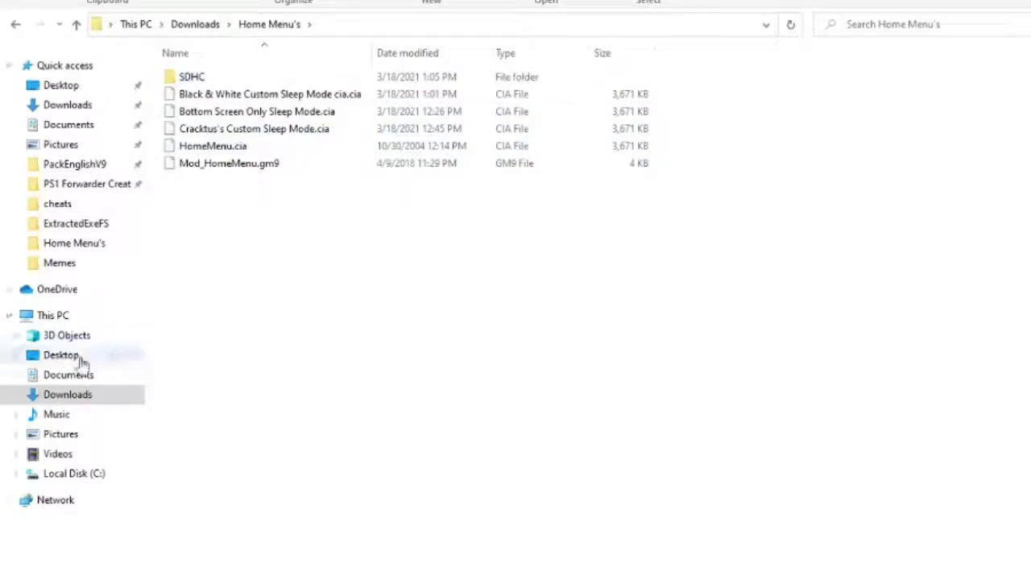
{"action": "right_click", "coordinate": [74, 403]}
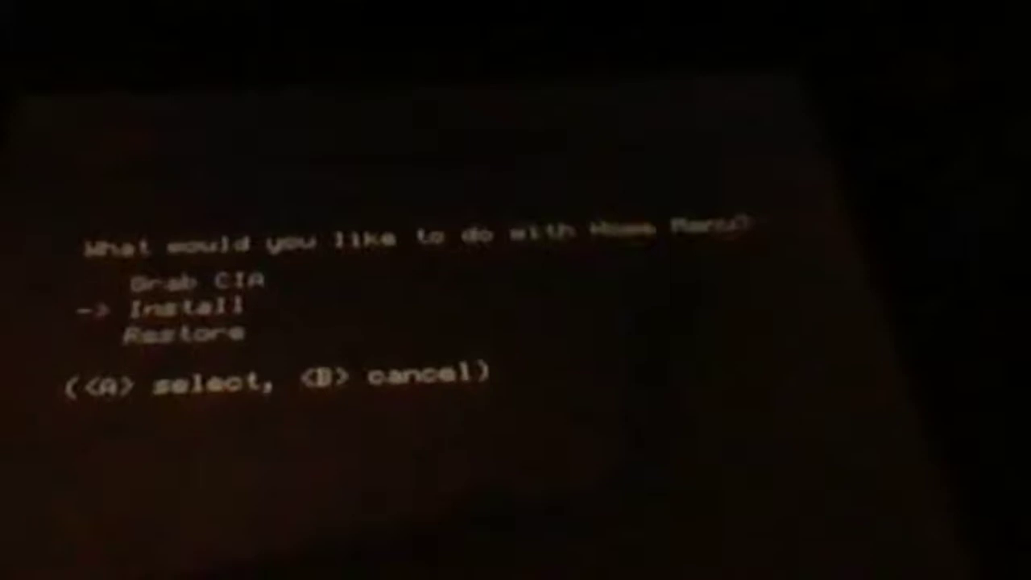
Choose Install in GodMode9 to list the modified Home Menu CIAs.
{"action": "key", "text": "a"}
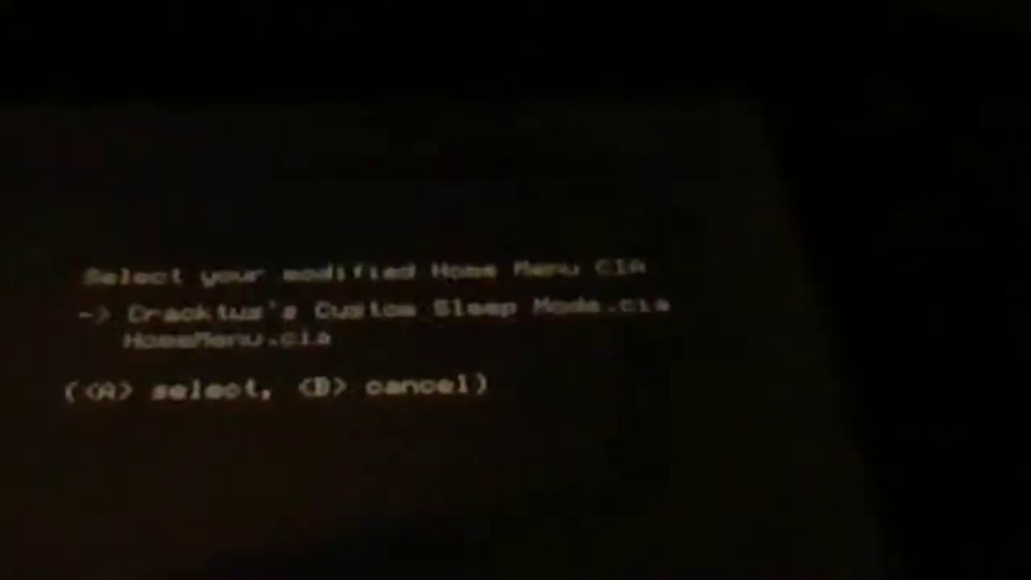